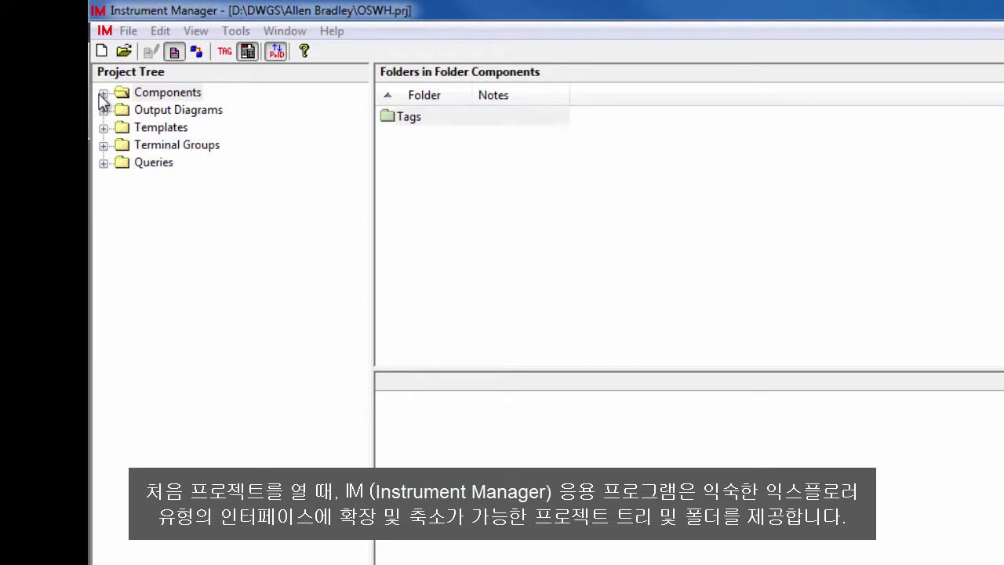
Expand Components, Tags and Instruments down to Control_Valve, then list the Instruments folder's subfolders.
click(103, 94)
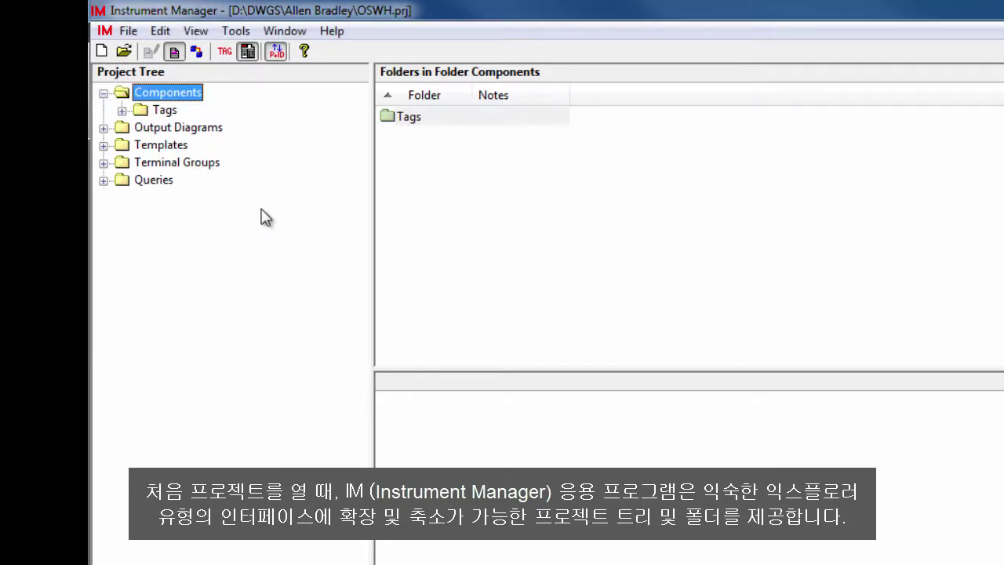
click(122, 112)
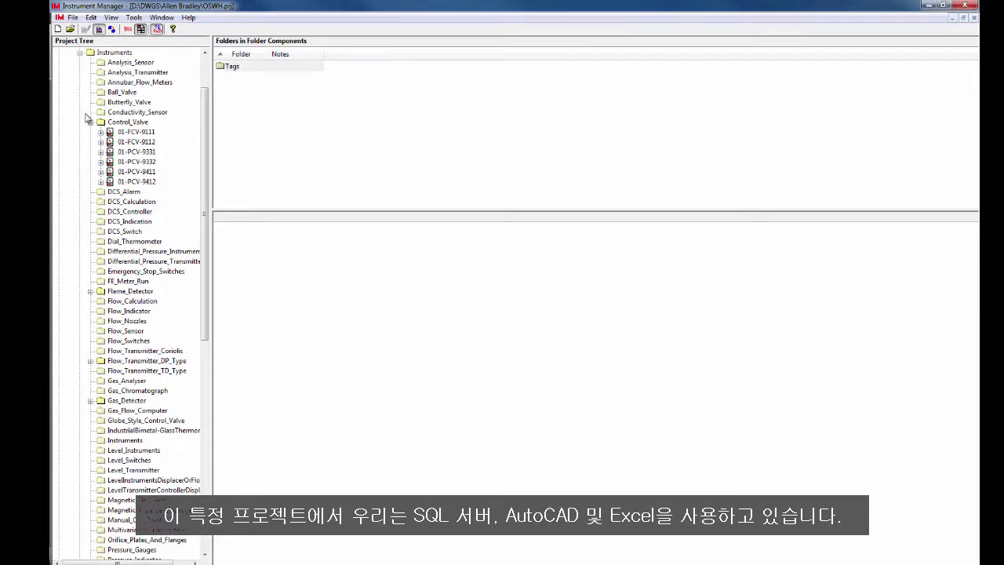
click(129, 122)
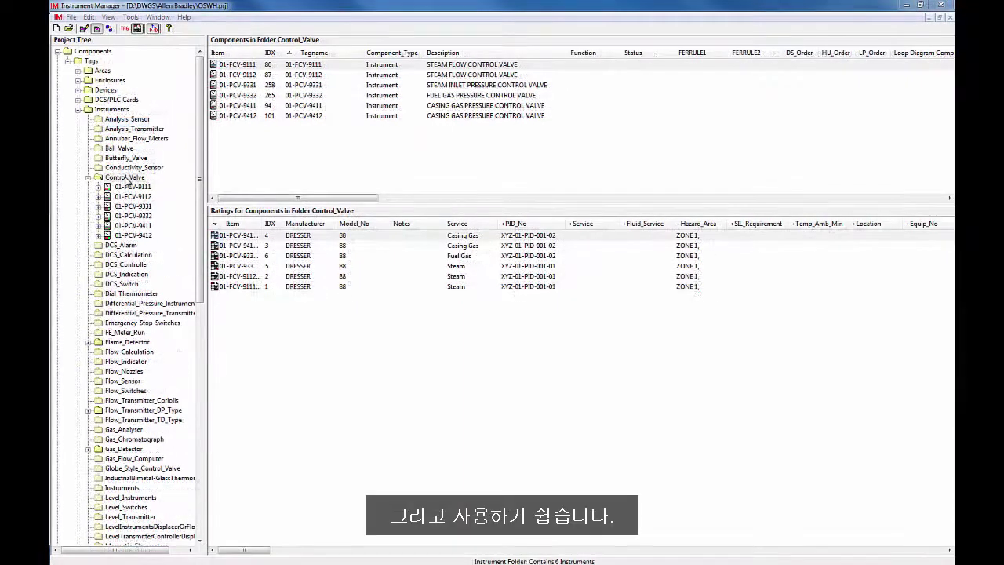
click(78, 110)
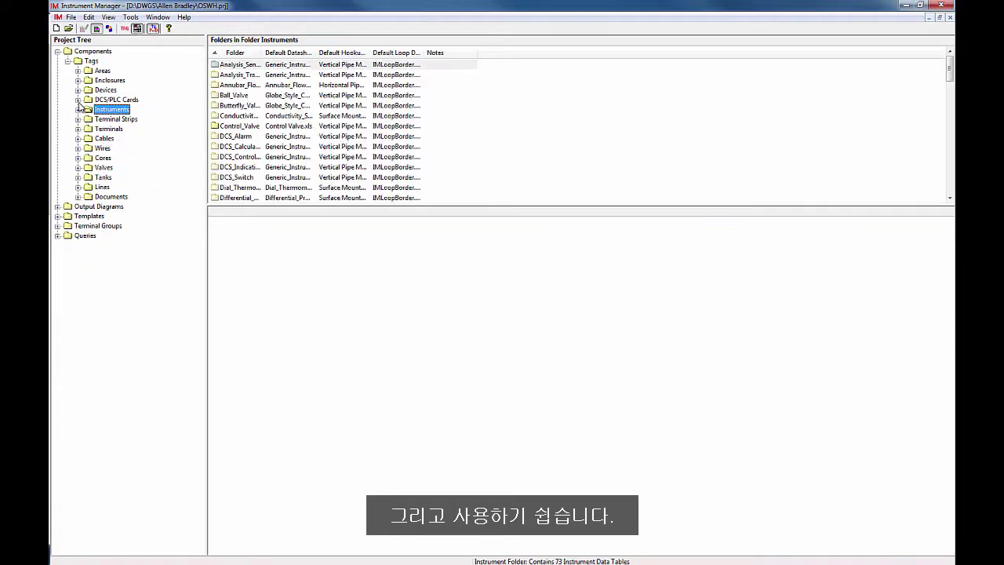
Add a new card to DCS/PLC Cards > PLC Cards, choosing it from the card catalog.
click(77, 100)
click(88, 110)
click(121, 110)
right_click(121, 109)
click(118, 114)
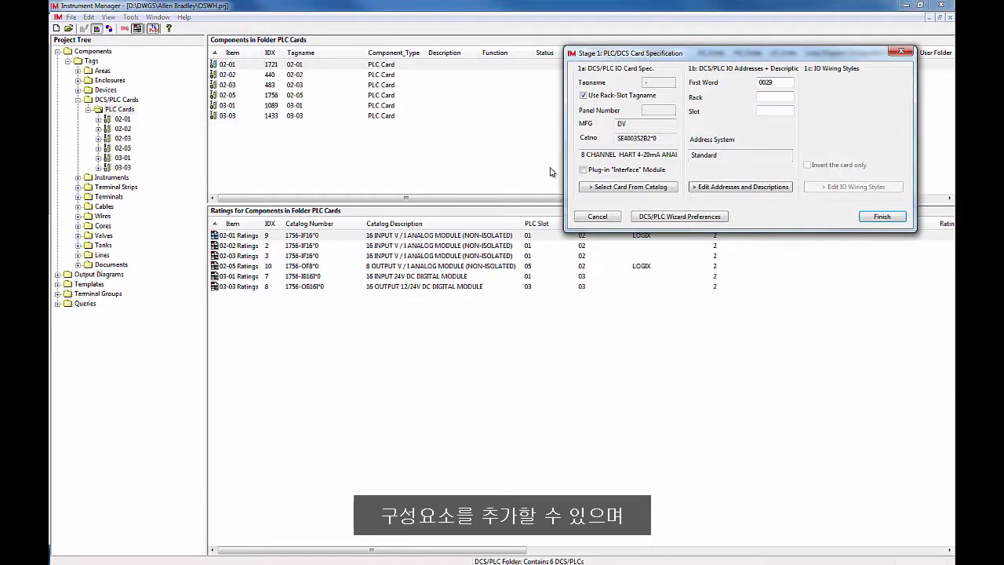
click(594, 191)
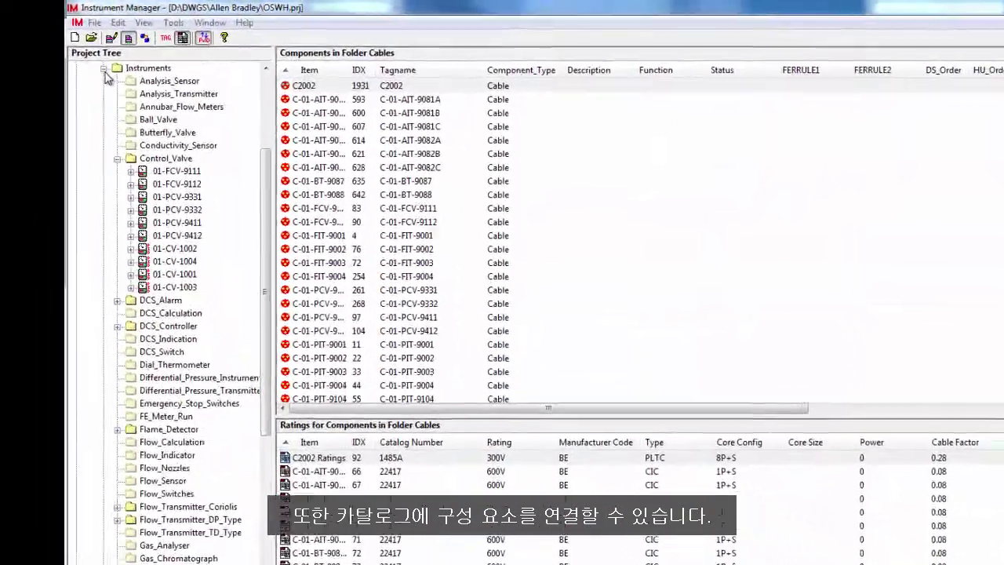
Set cable C2002's specification from the EDS catalog (1485A, 8P+S) and bring up the File menu's P&ID link.
click(104, 69)
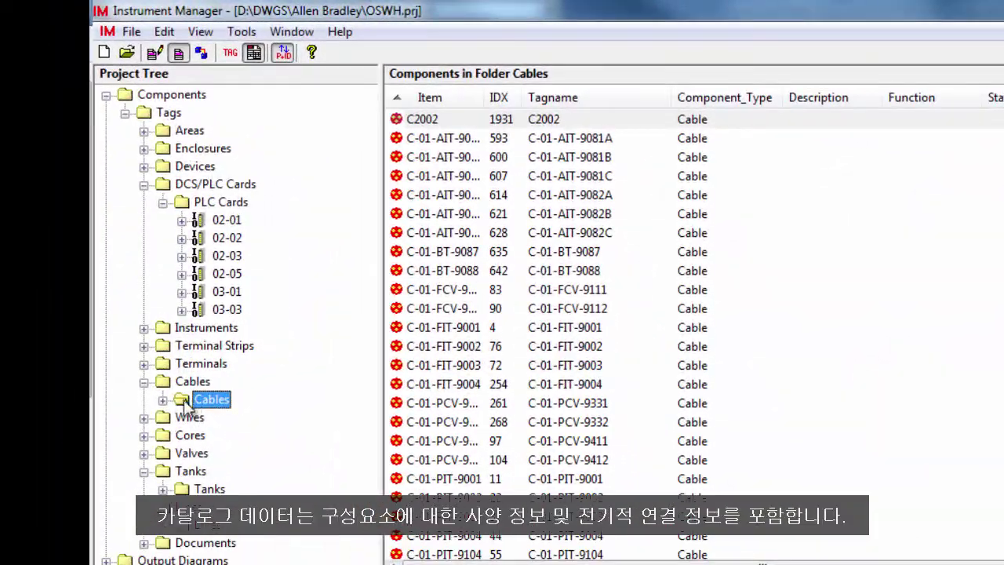
double_click(207, 401)
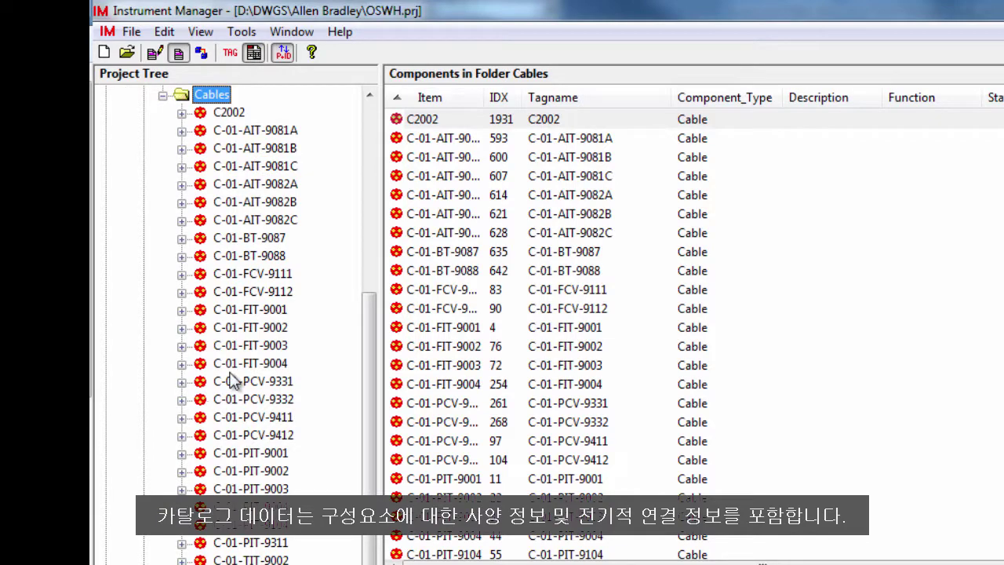
click(227, 112)
right_click(242, 111)
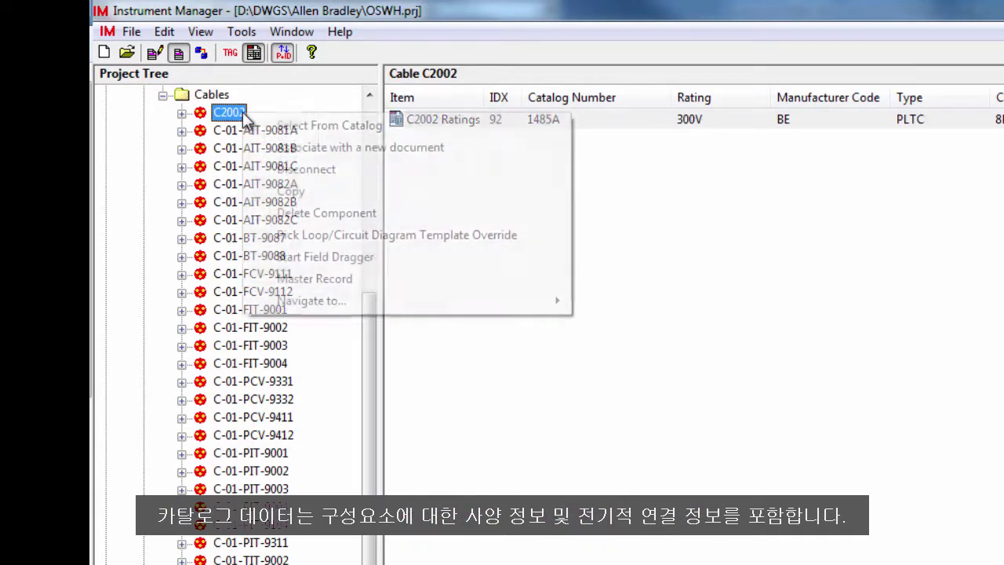
click(314, 125)
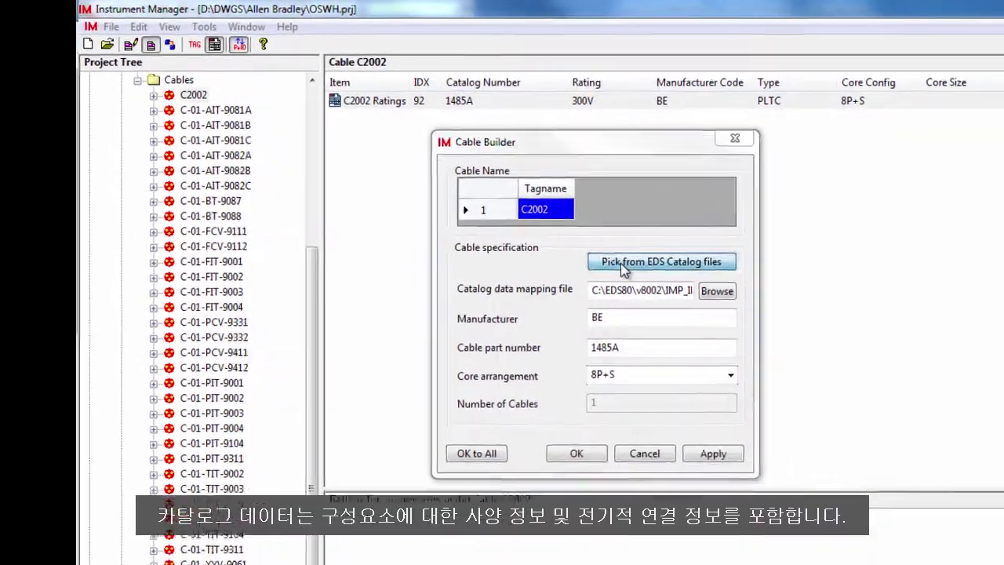
click(697, 293)
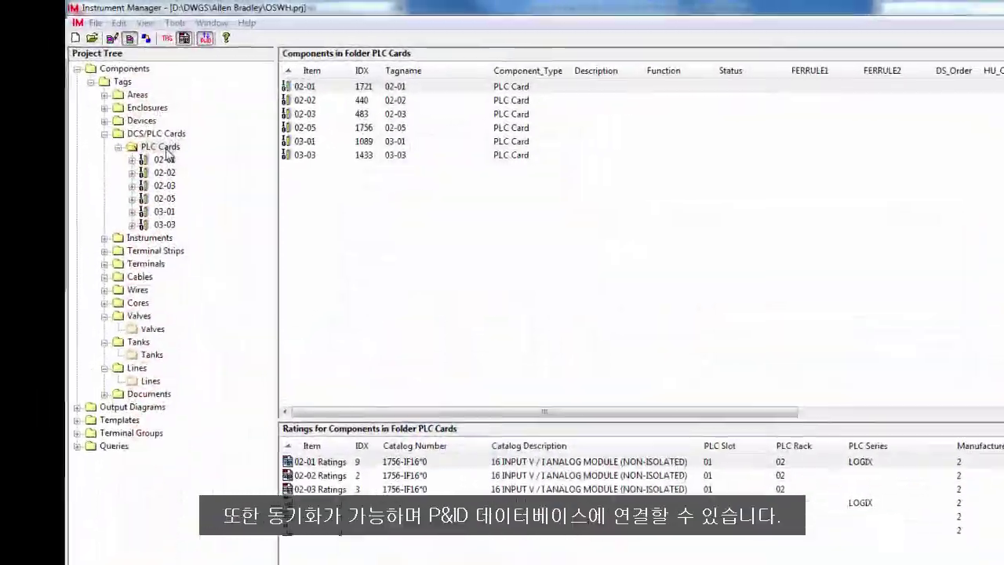
click(95, 23)
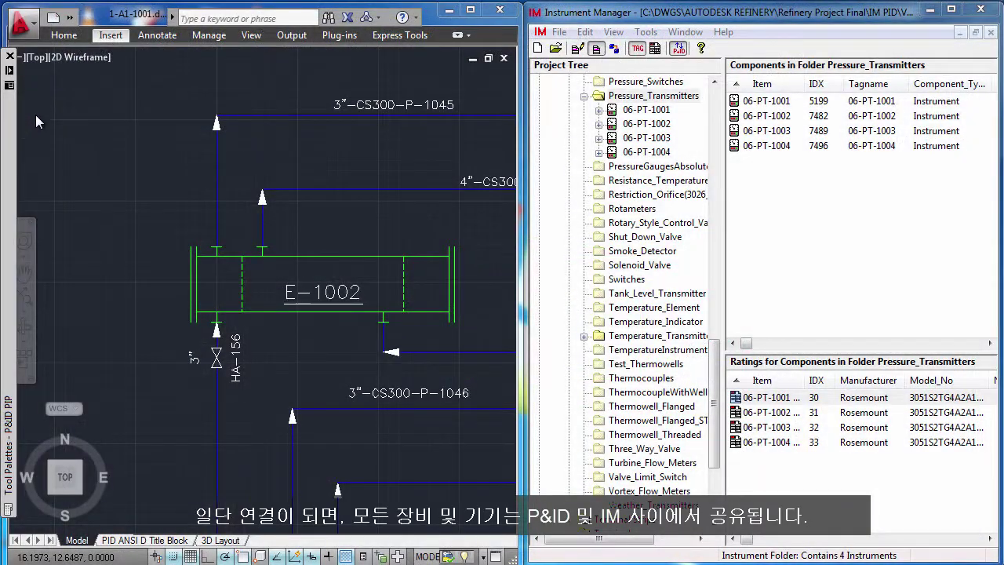
Place a general instrument above E-1002 and tag it 07-PT-9001 with loop number 9001.
mouse_move(12, 176)
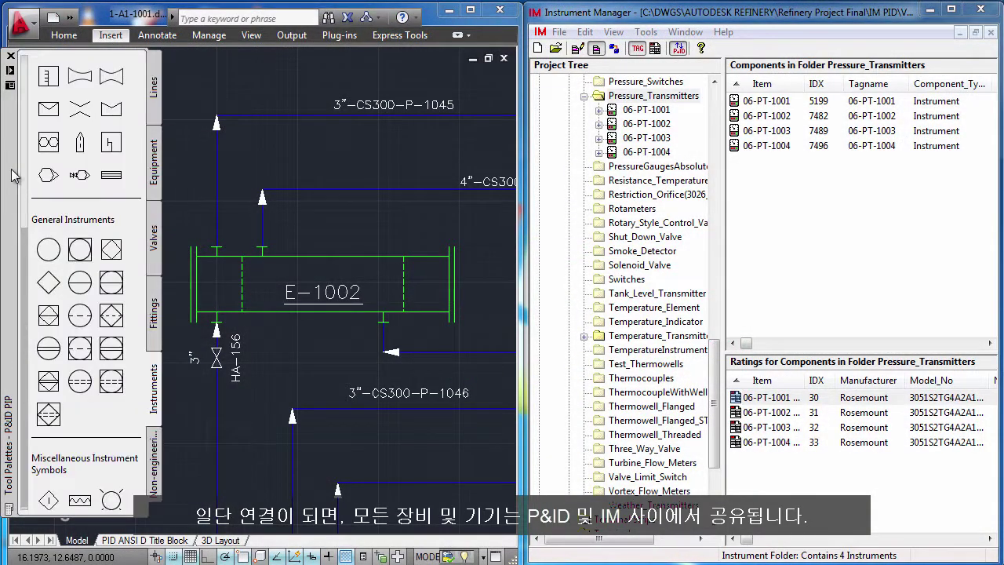
click(82, 287)
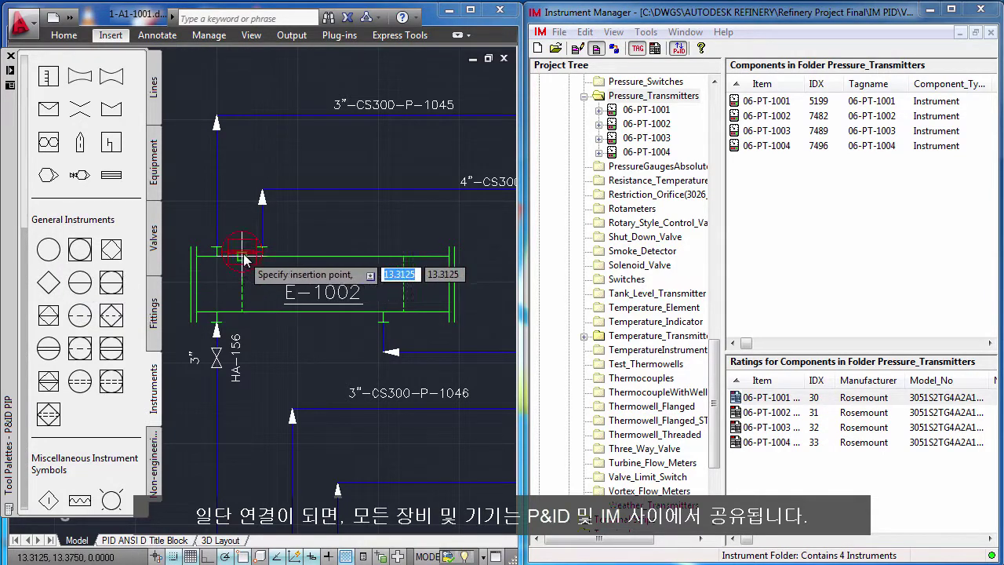
click(312, 229)
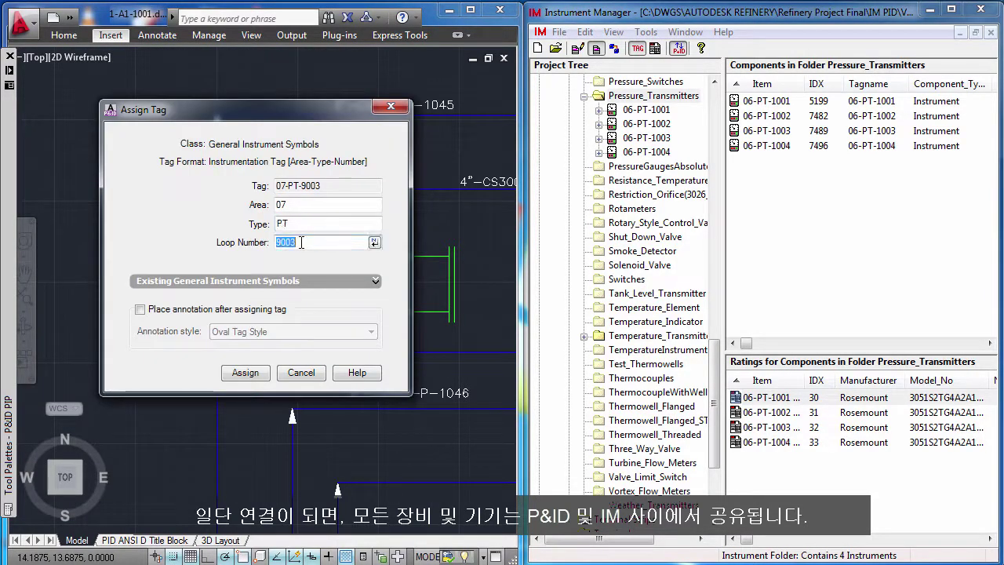
text(9001)
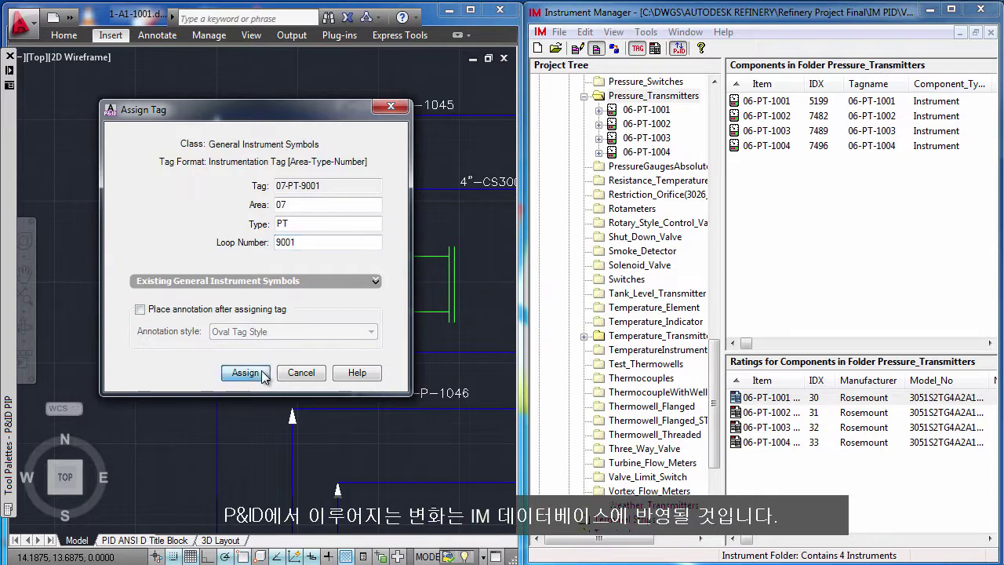
click(244, 373)
Place a second instrument beside the first and tag it 07-PT-9002.
mouse_move(7, 294)
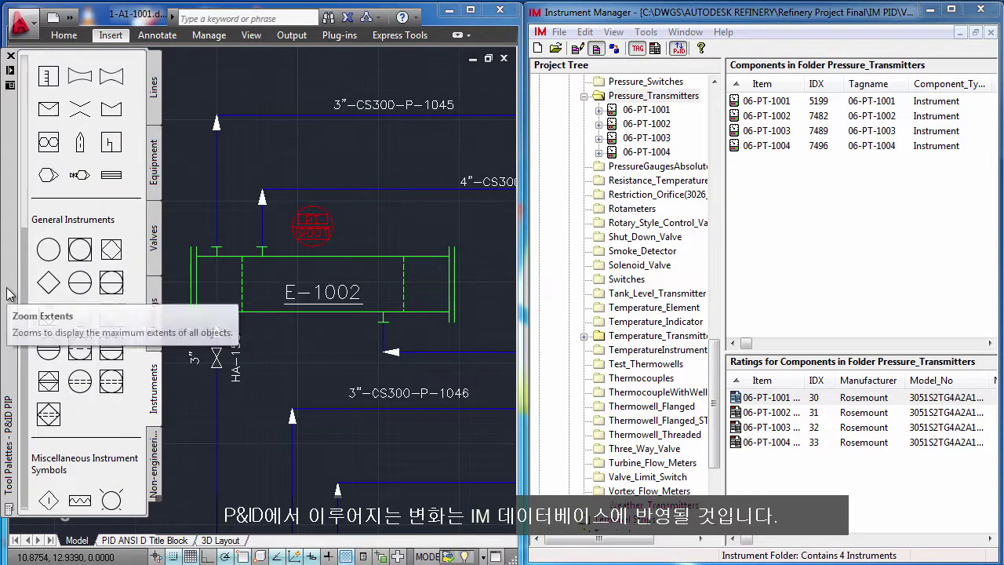
click(80, 284)
click(376, 230)
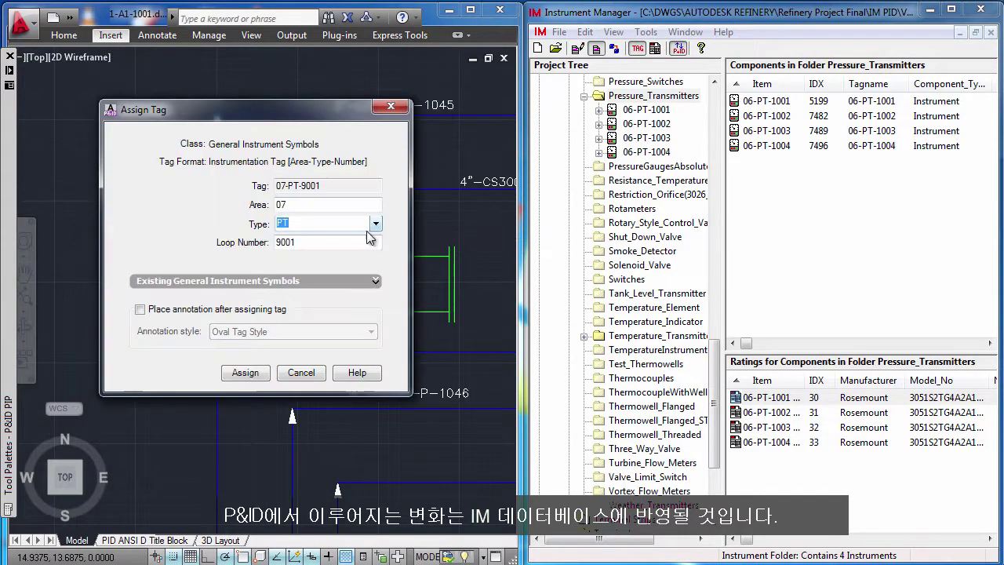
double_click(296, 243)
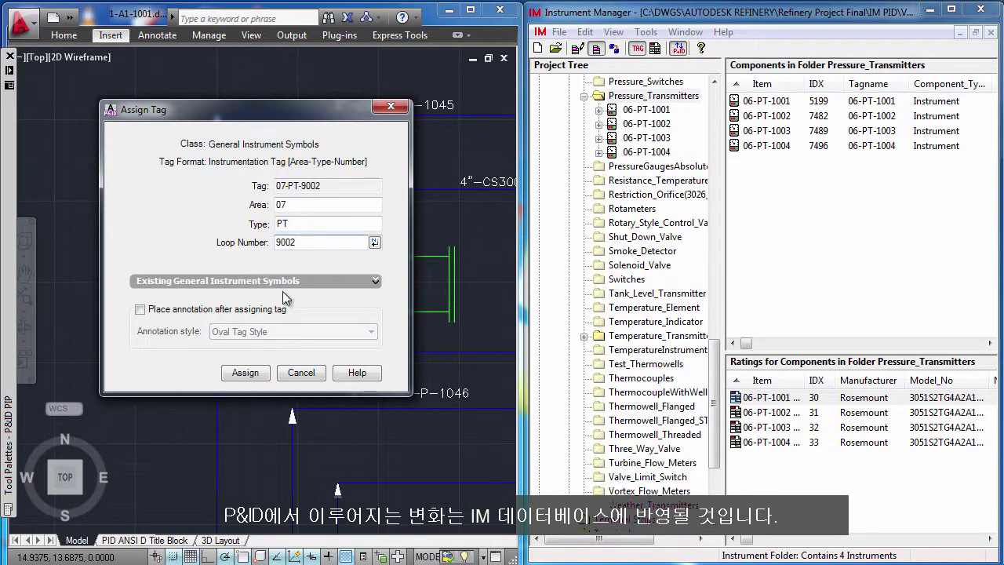
click(245, 373)
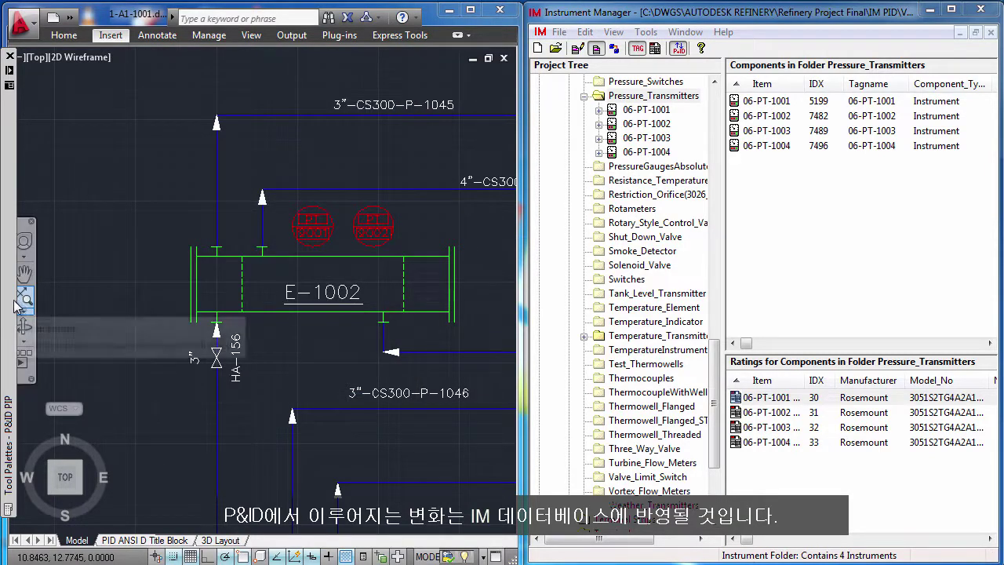
Place a third instrument to the right and tag it 07-PT-9003.
mouse_move(14, 306)
click(80, 285)
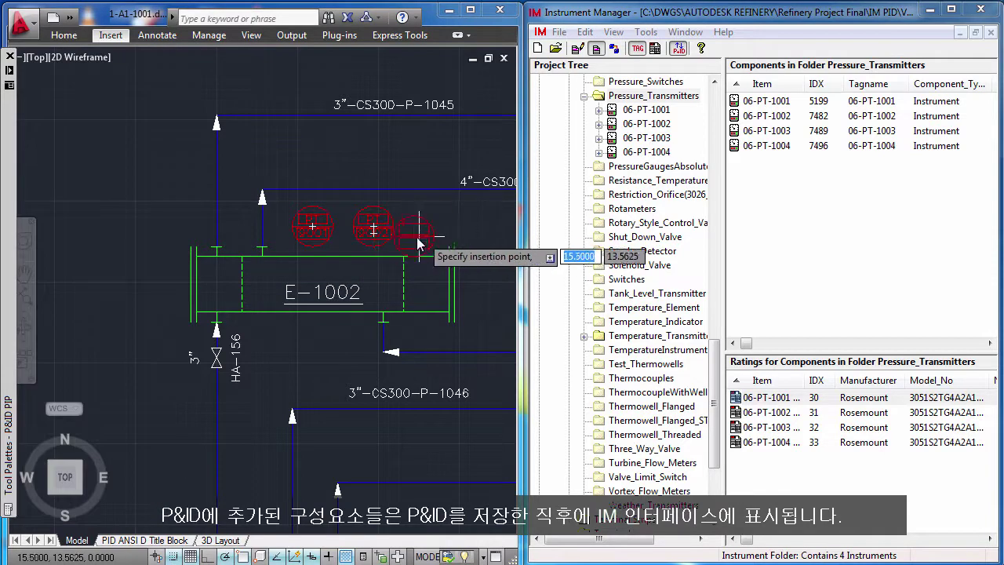
click(441, 232)
double_click(291, 243)
click(294, 245)
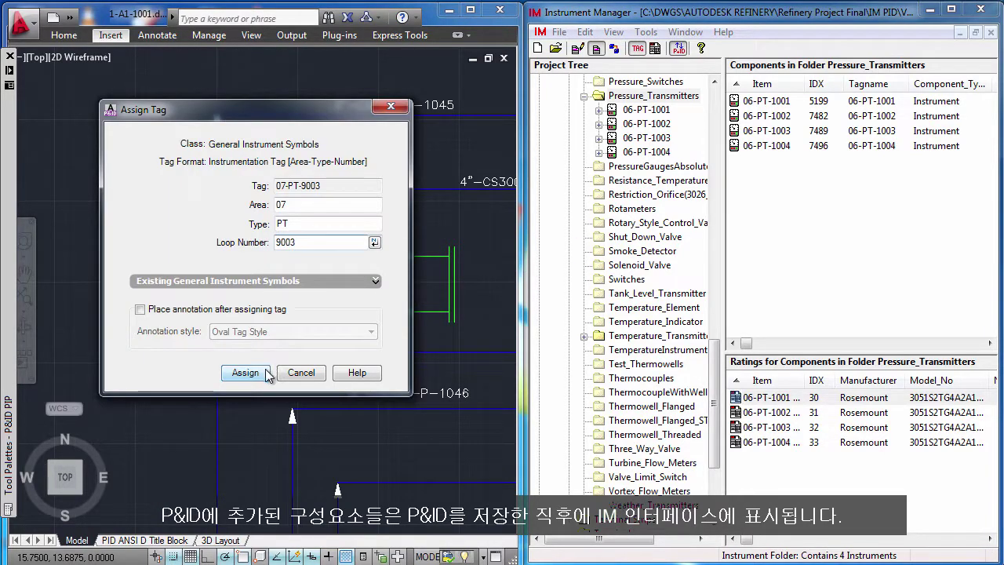
click(266, 370)
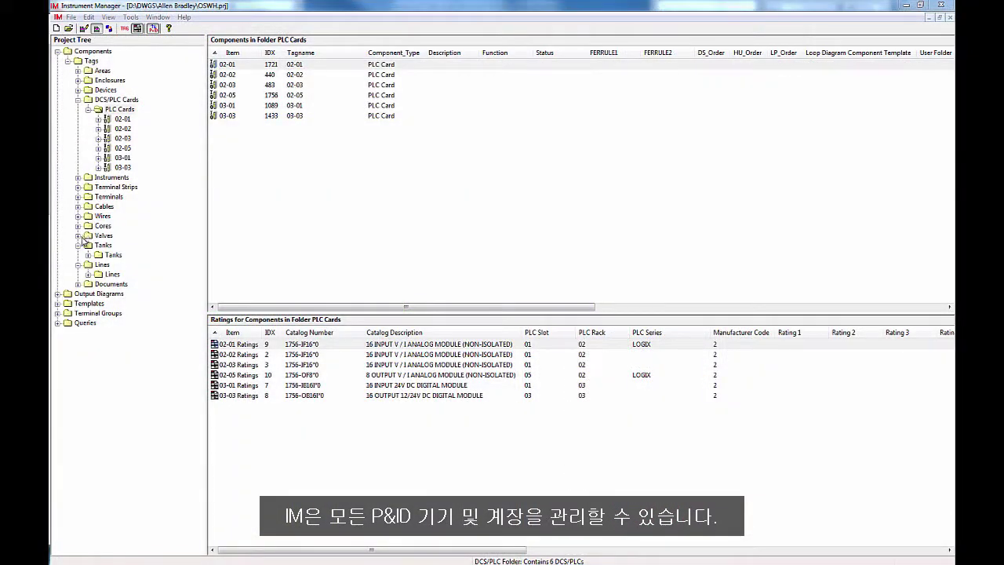
Connect wire W401 from the Wires JB4 folder to terminal 1 of JB4-TB1 and confirm it.
click(79, 237)
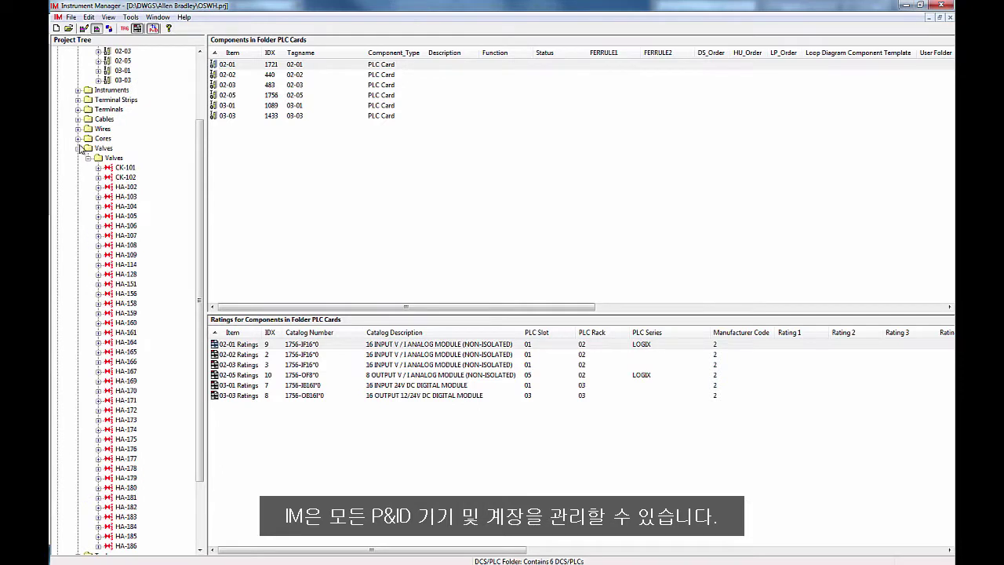
click(78, 91)
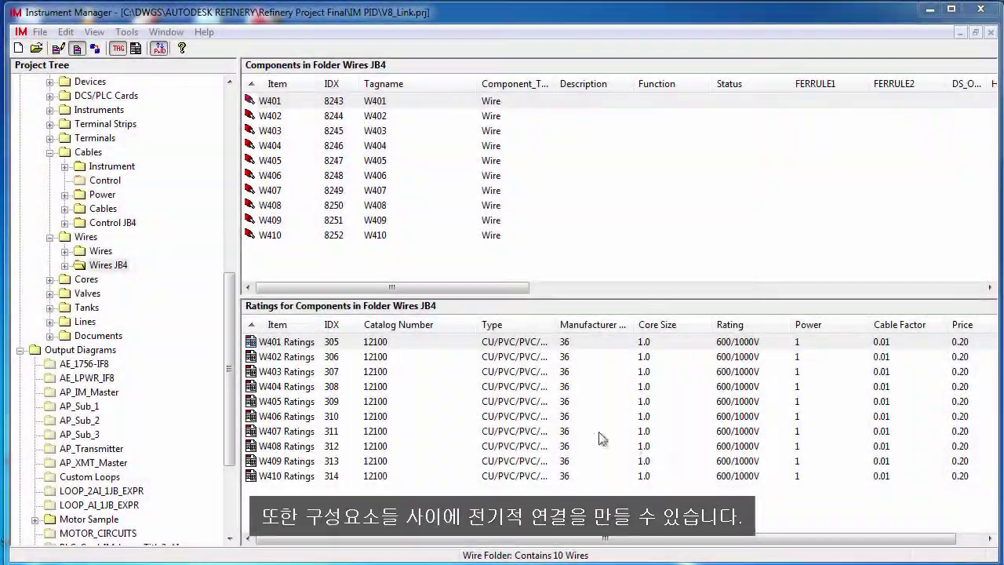
click(99, 266)
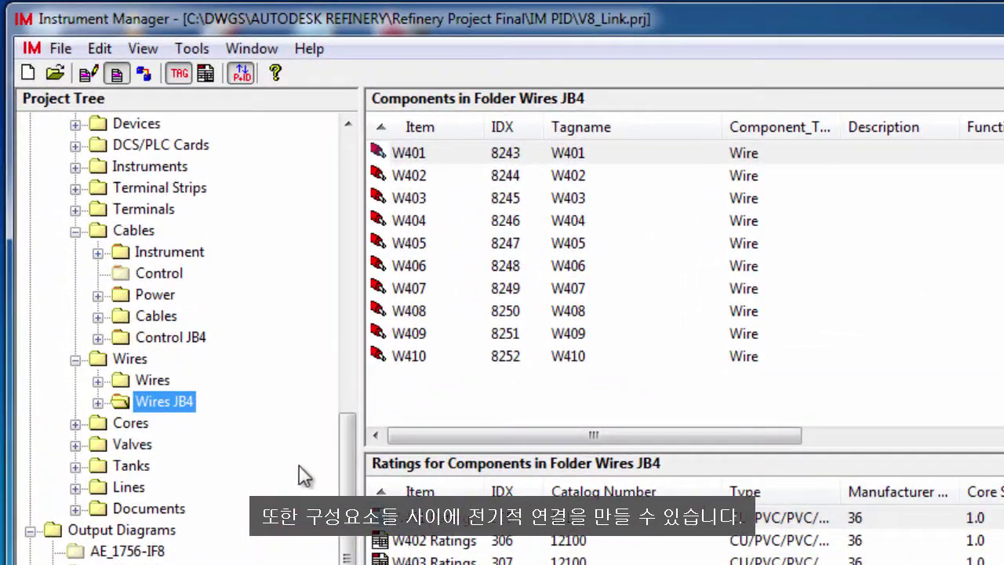
drag(345, 478, 379, 266)
drag(384, 154, 251, 209)
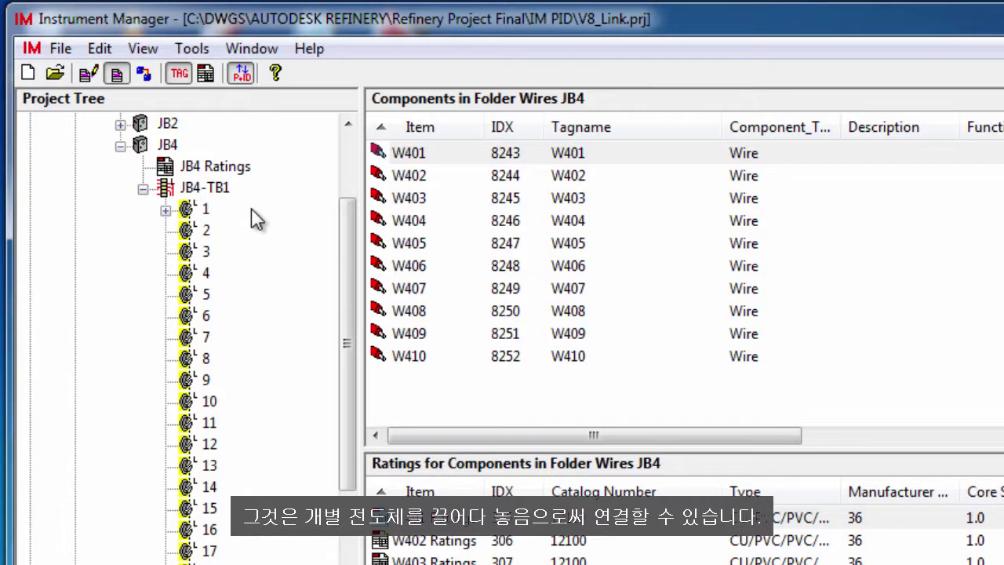
click(166, 210)
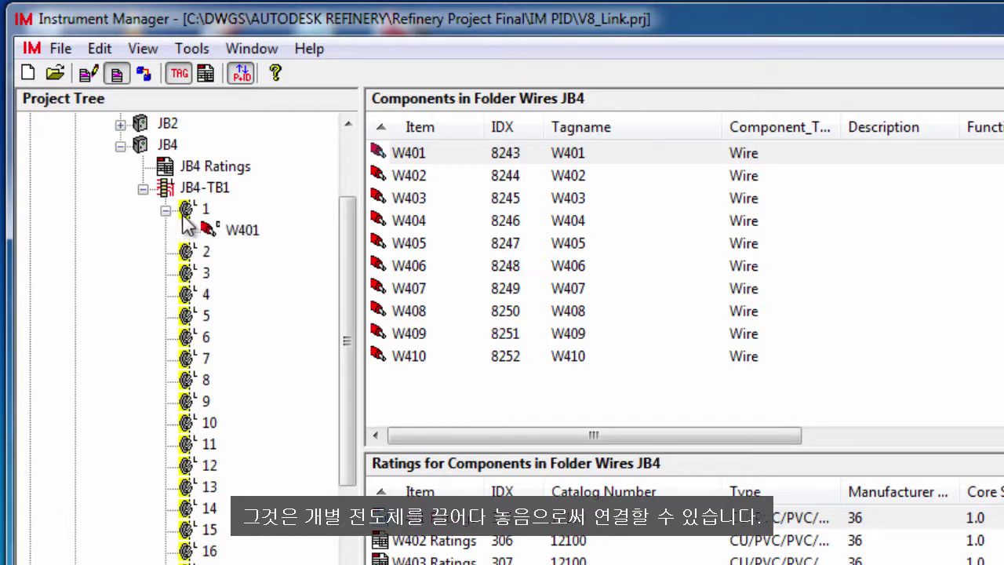
Paste wires W402–W410 sequentially onto terminals 2–10 of JB4-TB1, checking terminals 2 and 10.
click(401, 181)
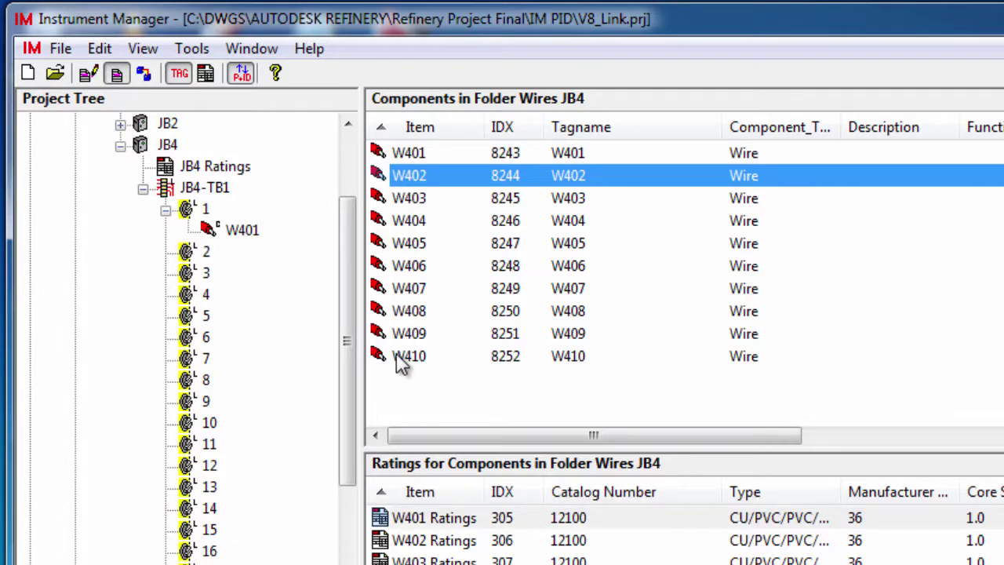
shift+click(402, 362)
drag(400, 336, 403, 237)
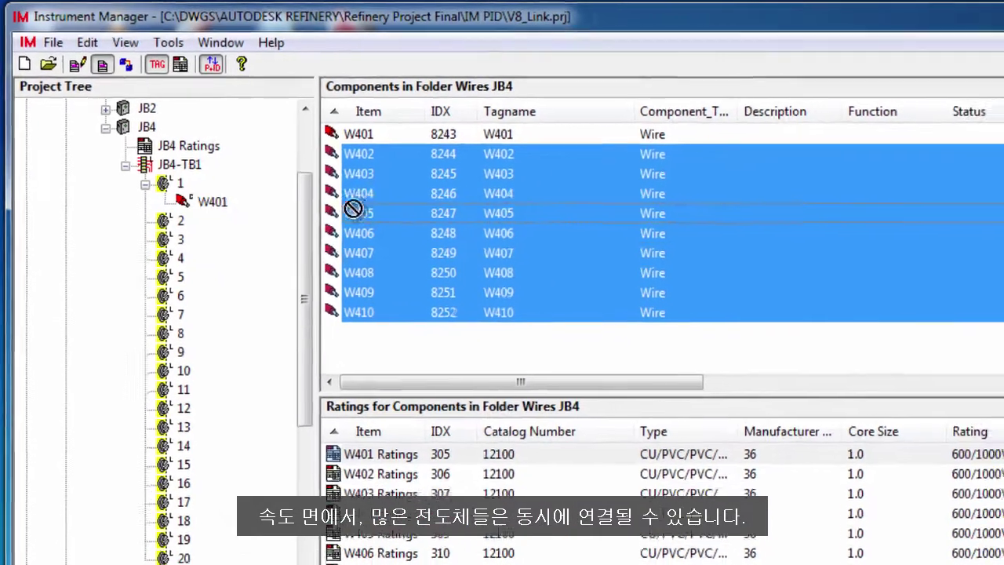
drag(353, 208, 190, 231)
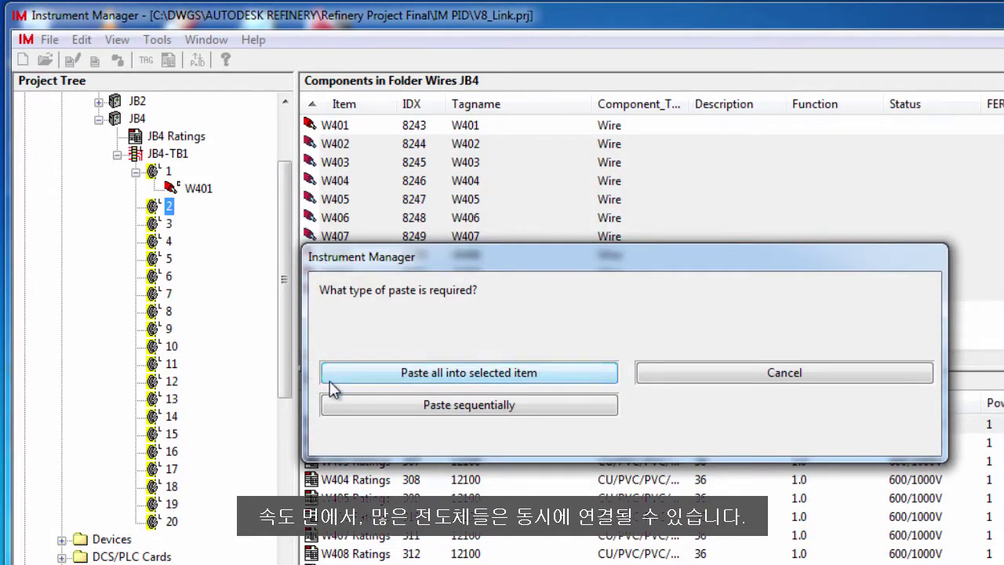
click(343, 408)
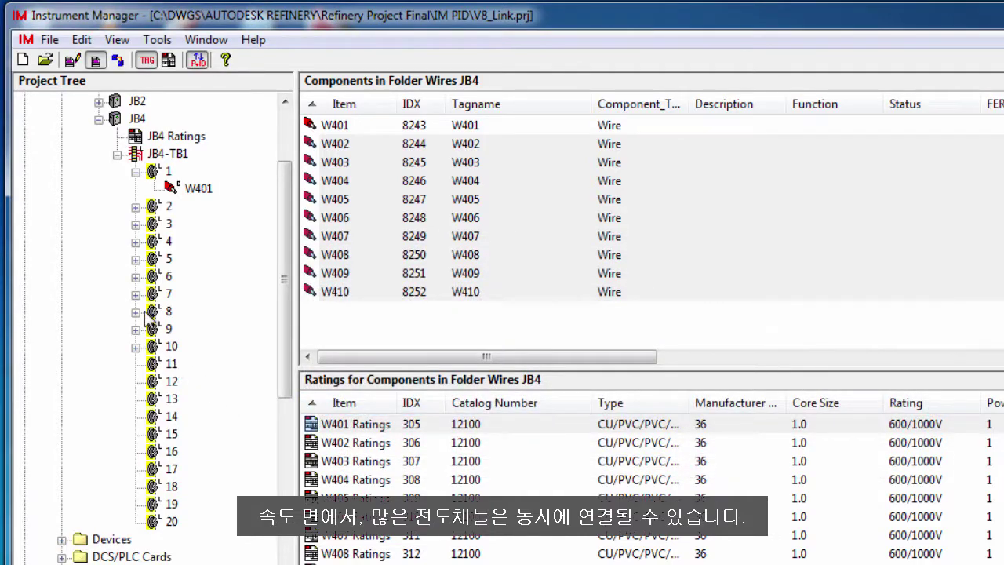
click(135, 208)
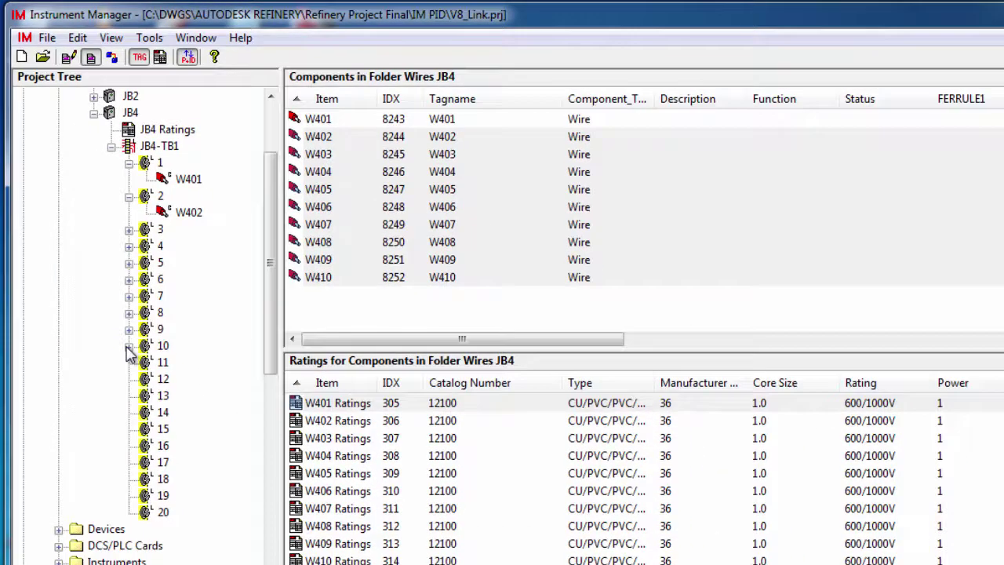
click(129, 346)
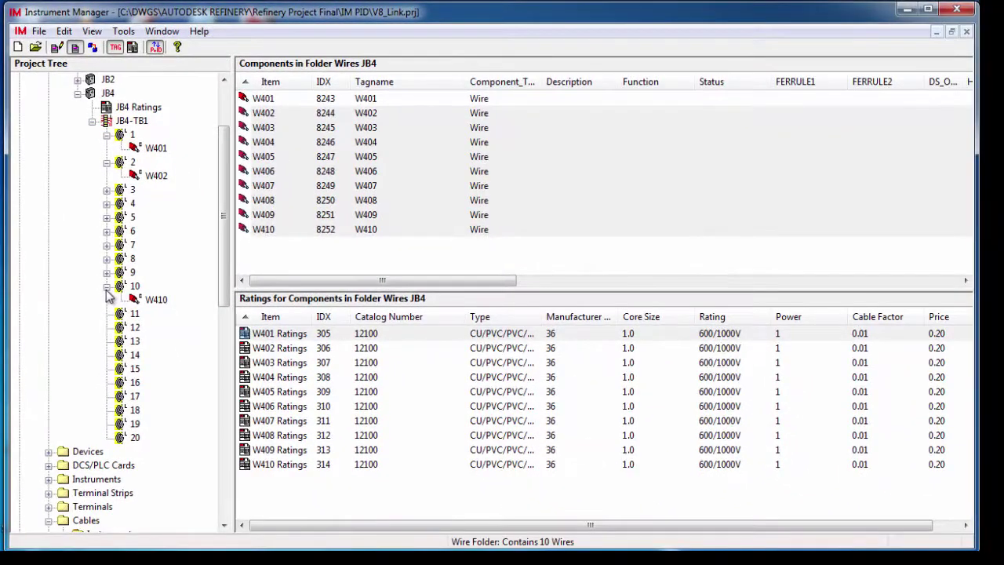
drag(219, 302, 213, 369)
Drop cable C490 from Control JB4 onto terminal 11 and connect all six cores with OK to All.
click(117, 400)
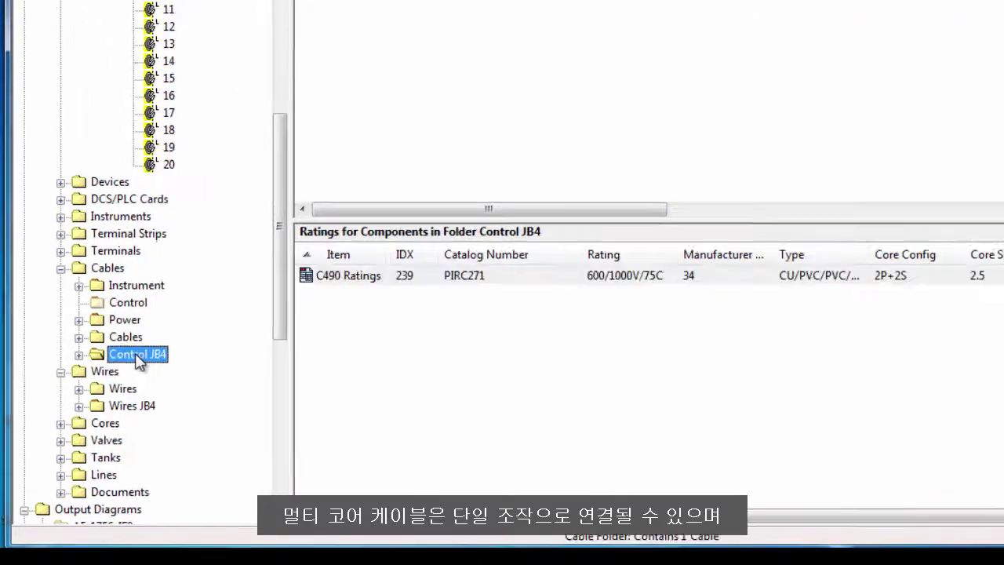
click(63, 397)
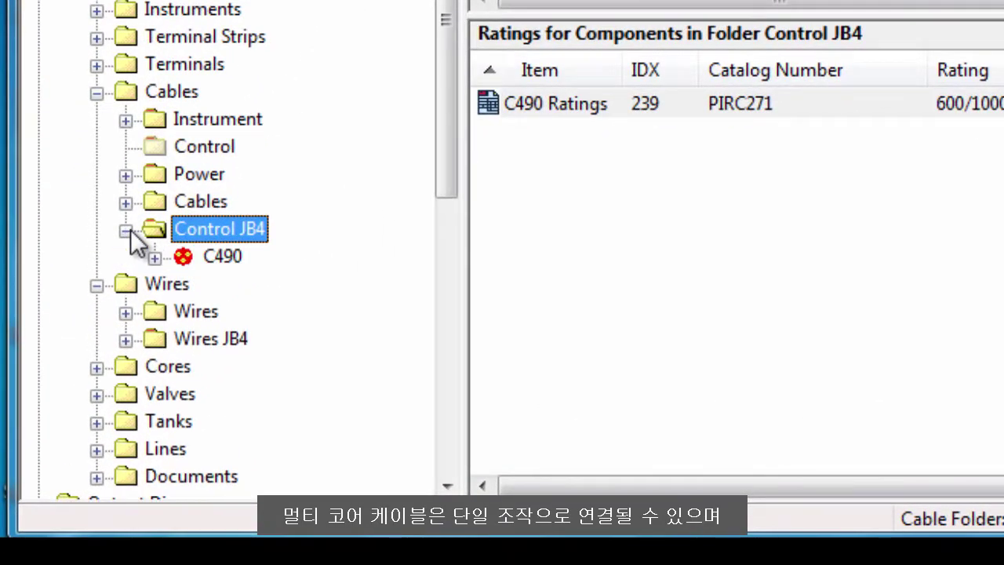
click(159, 258)
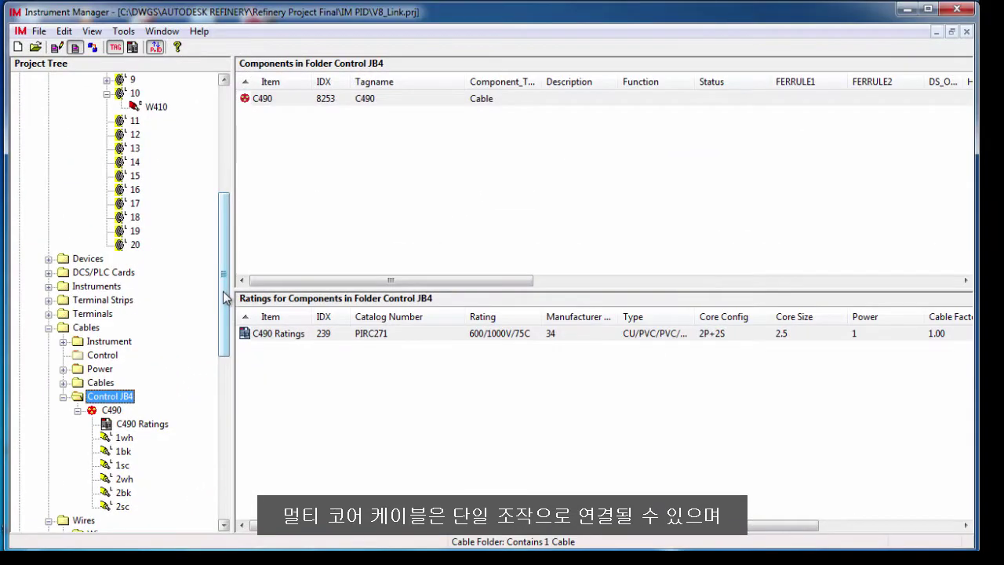
scroll(226, 283, up, 1)
scroll(226, 283, up, 1)
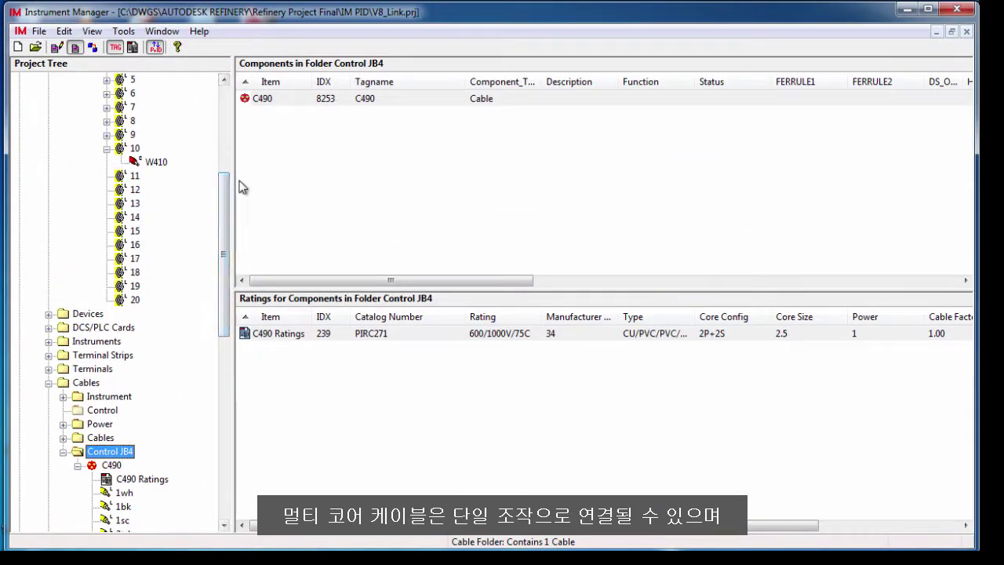
drag(255, 107, 140, 183)
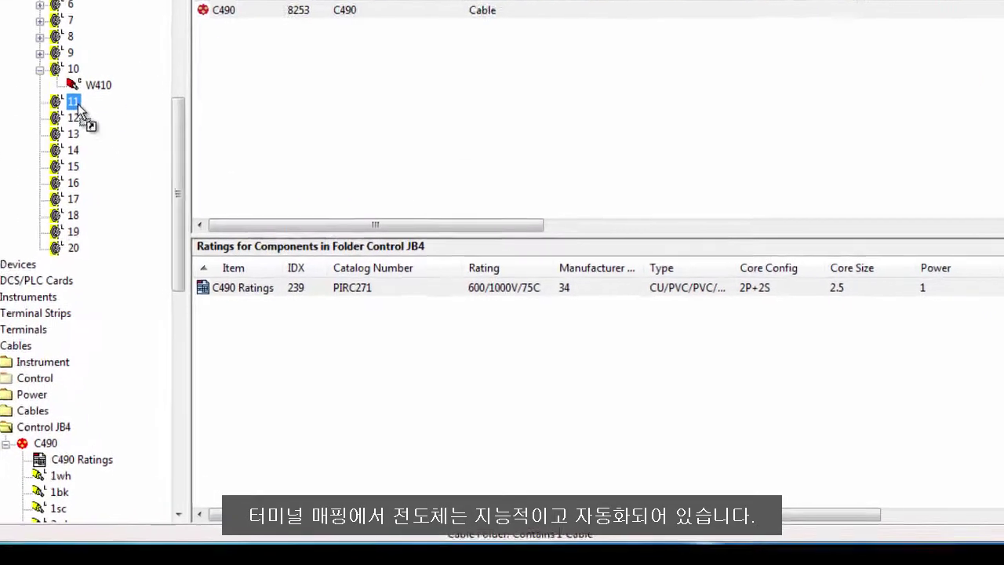
drag(78, 108, 79, 109)
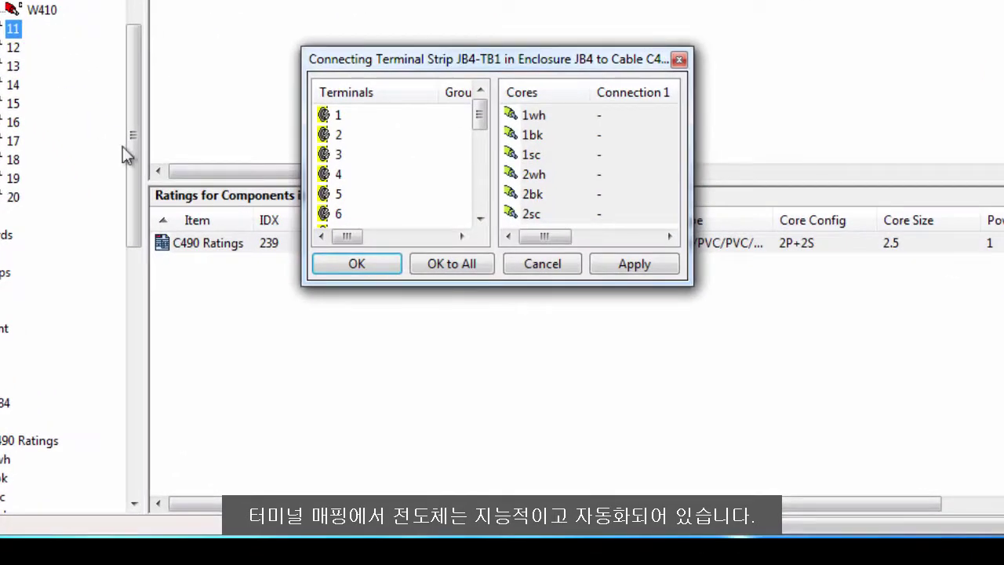
drag(304, 284, 303, 494)
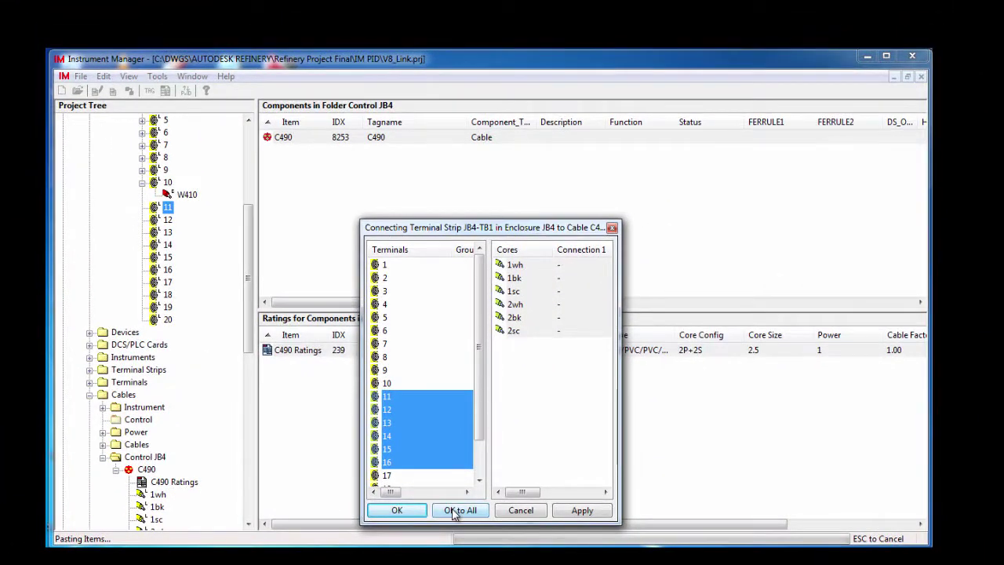
click(460, 510)
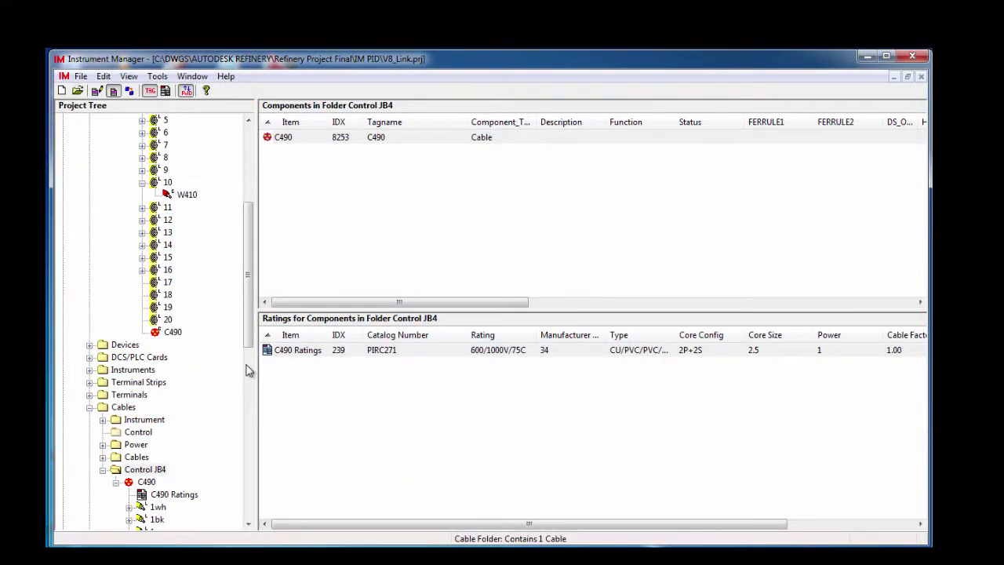
Move core C490-2sc from terminal 16 to terminal 17, checking terminals 11, 16 and 17.
click(142, 207)
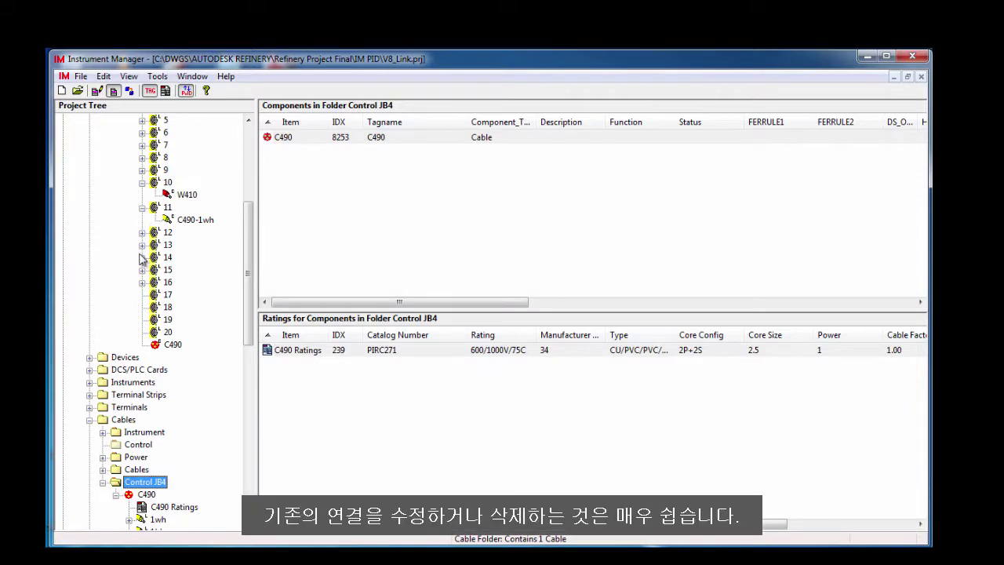
click(142, 282)
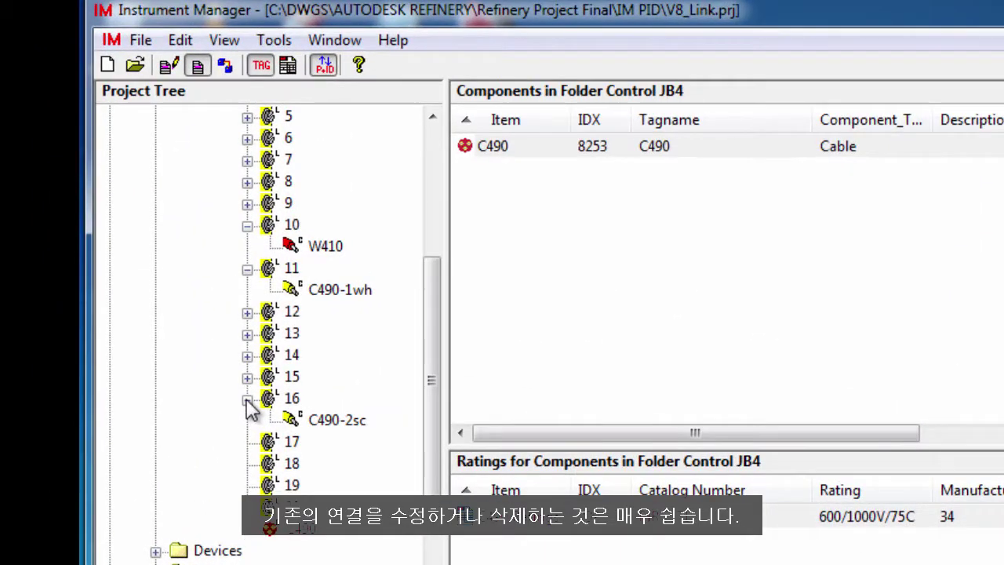
drag(292, 418, 302, 445)
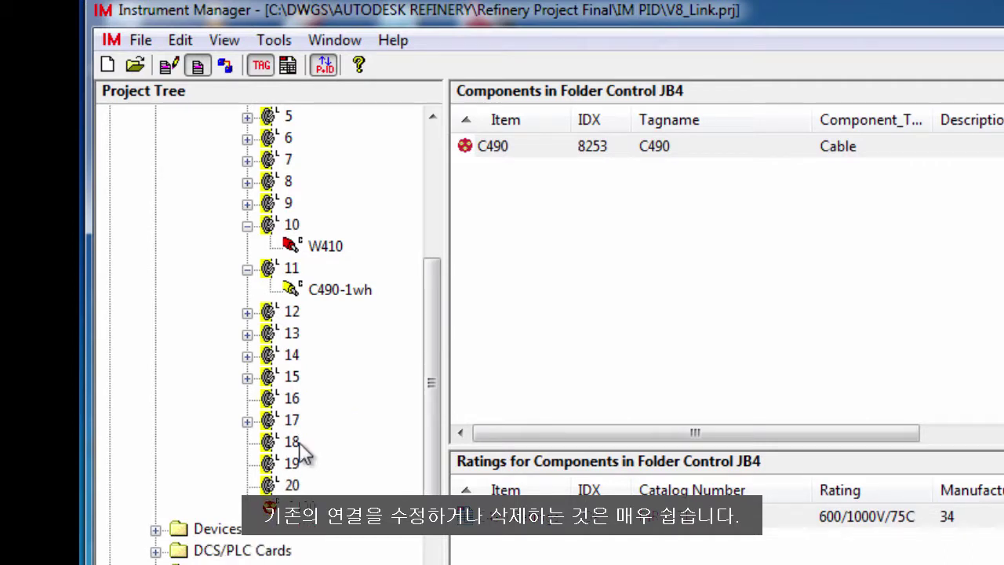
click(247, 422)
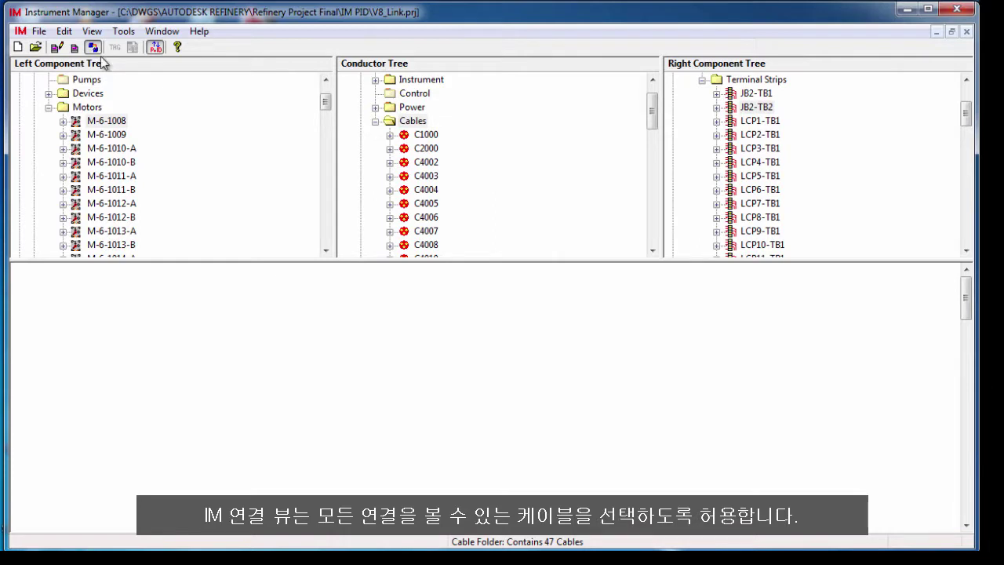
Show cable C2000's connection diagram, then motor M-6-1008's terminal 1 link to PTB-M1007.
click(425, 149)
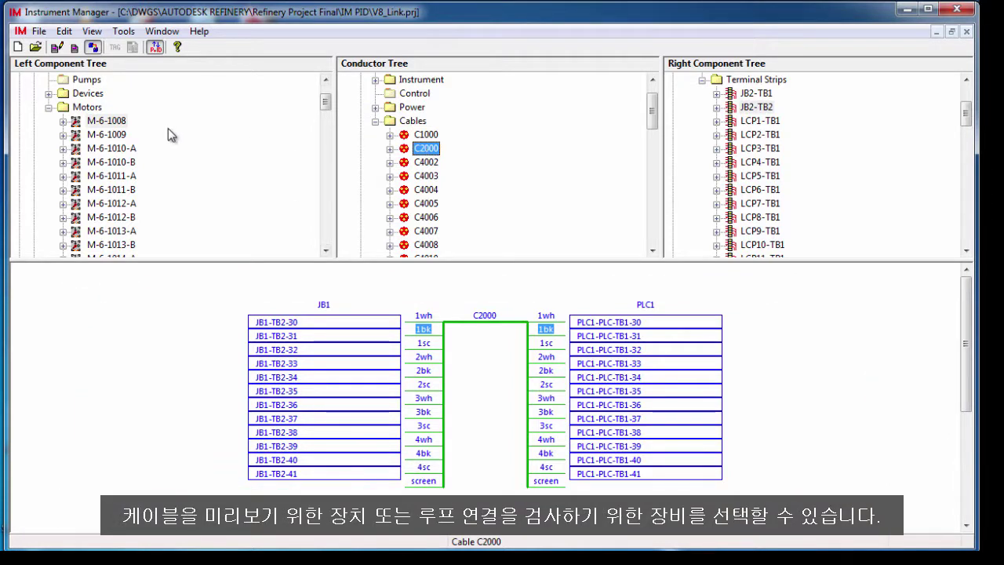
click(100, 122)
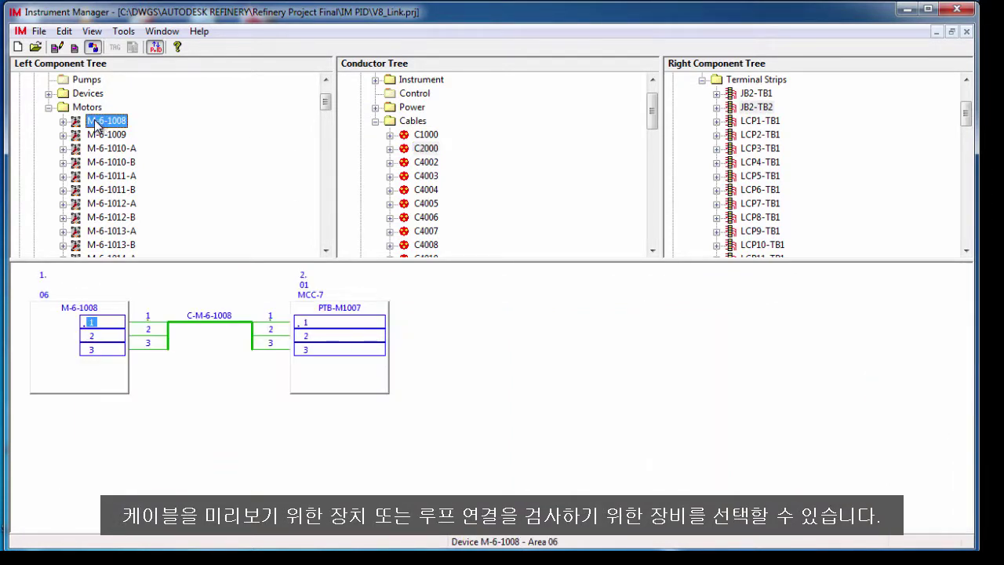
click(64, 122)
click(77, 162)
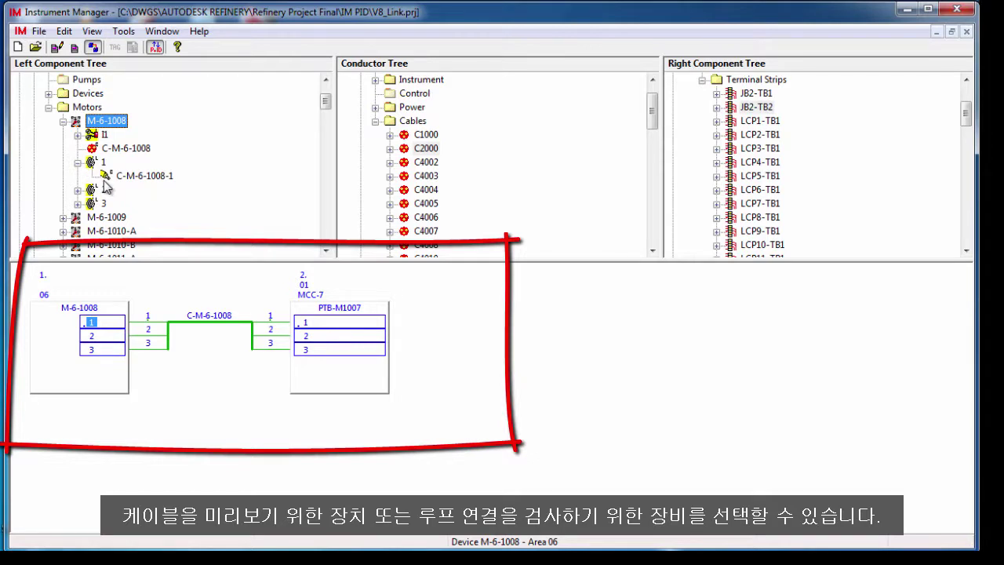
drag(324, 111, 315, 173)
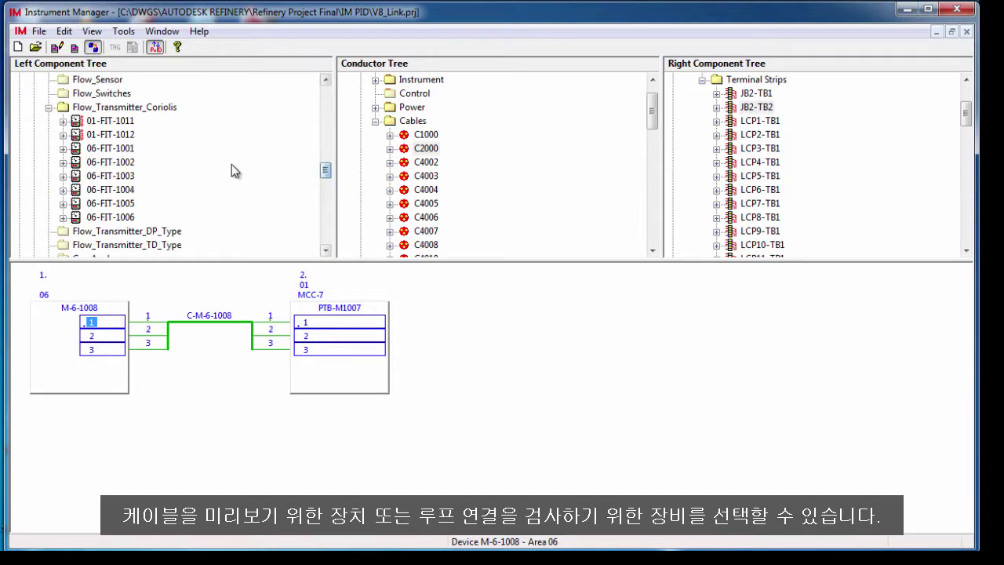
Display the loop for 01-FIT-1011 and all connections on terminal strip JB2-TB2.
click(84, 124)
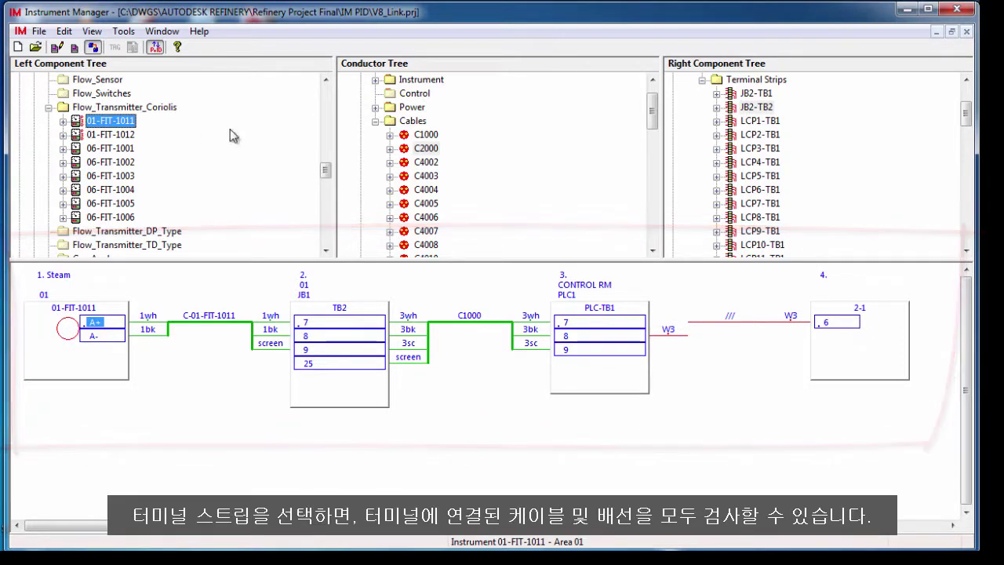
double_click(736, 110)
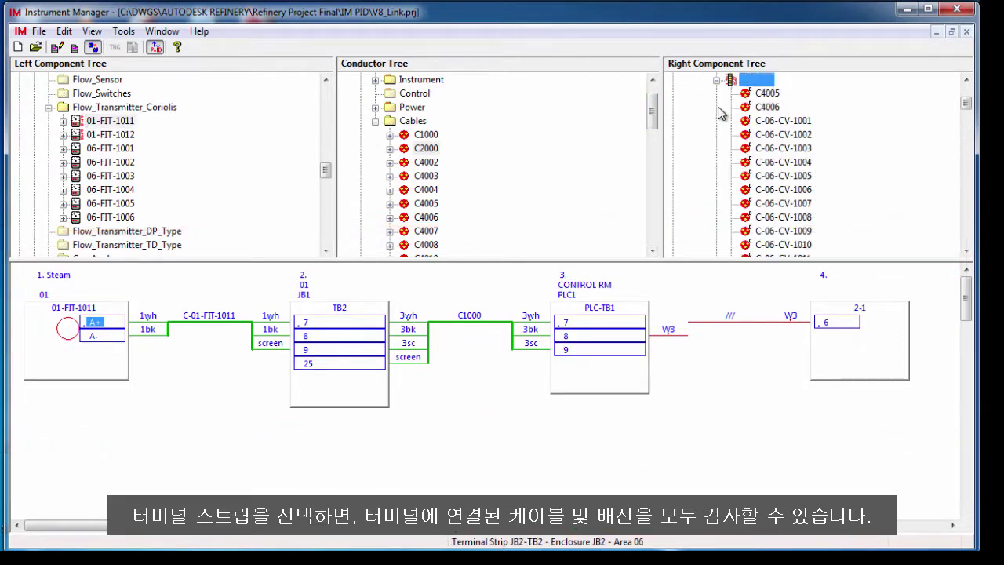
mouse_move(971, 110)
mouse_down()
mouse_move(975, 176)
mouse_move(978, 118)
mouse_up()
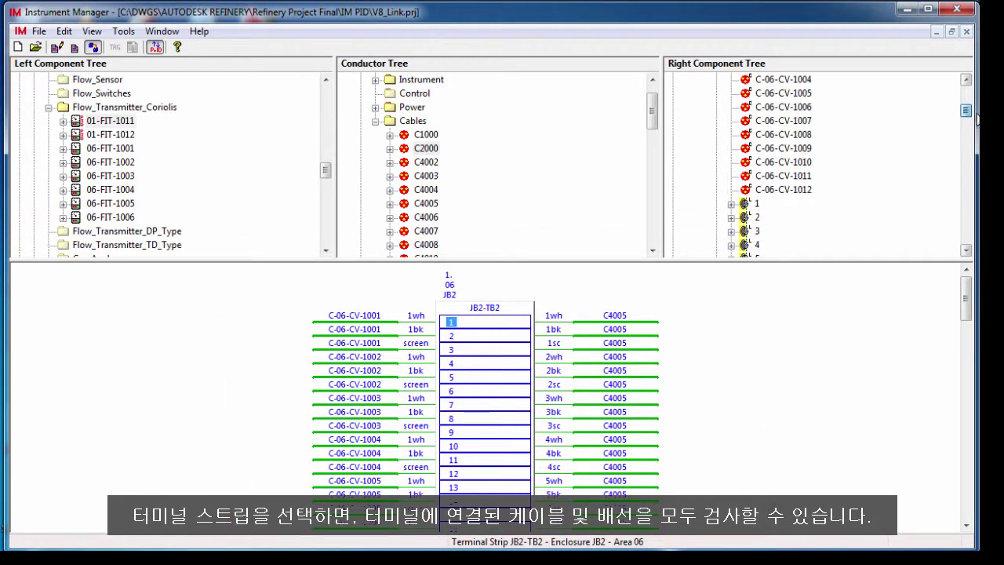
scroll(977, 118, up, 3)
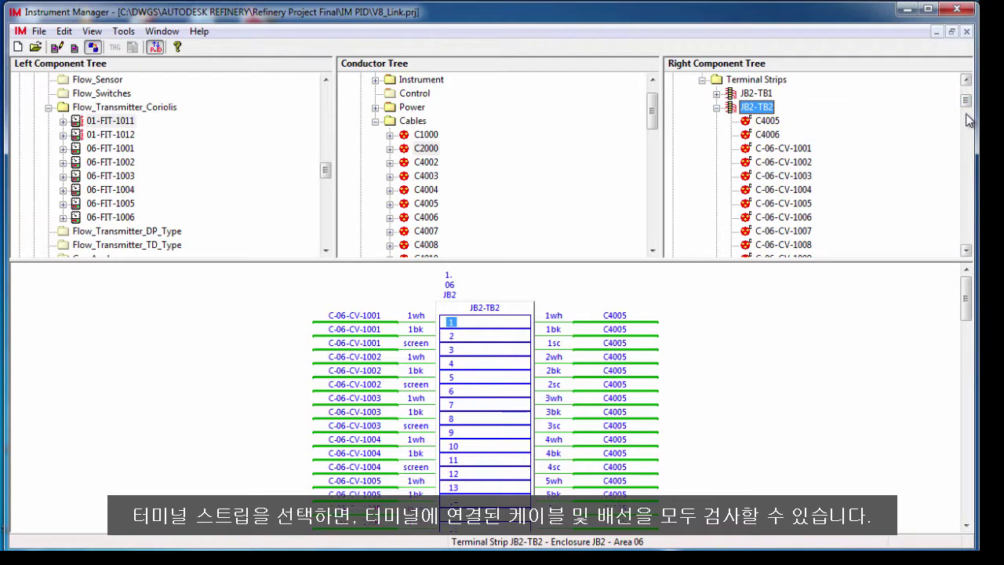
drag(968, 271, 973, 292)
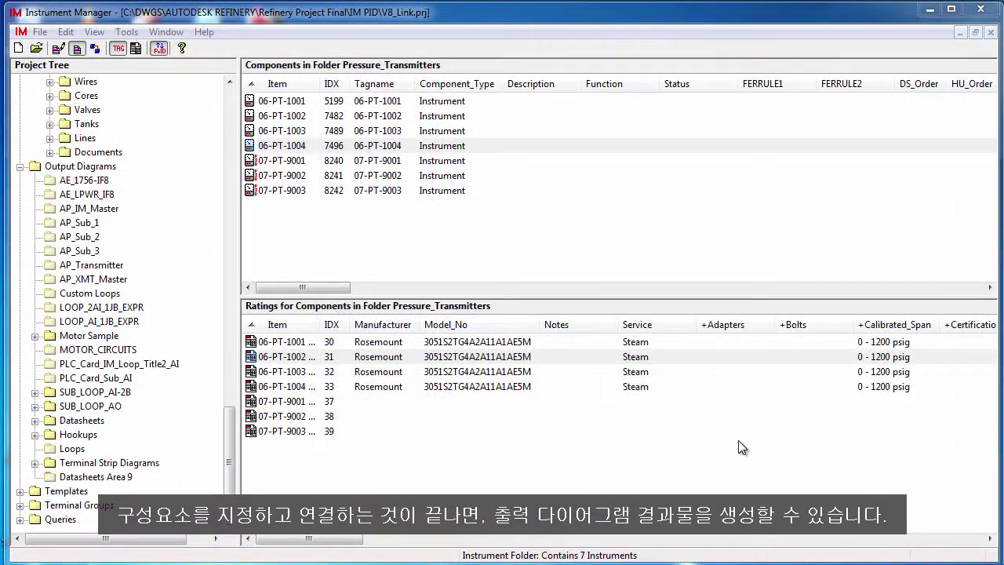
Select the range of pressure transmitters 07-PT-9001 through 07-PT-9003.
click(287, 160)
shift+click(282, 193)
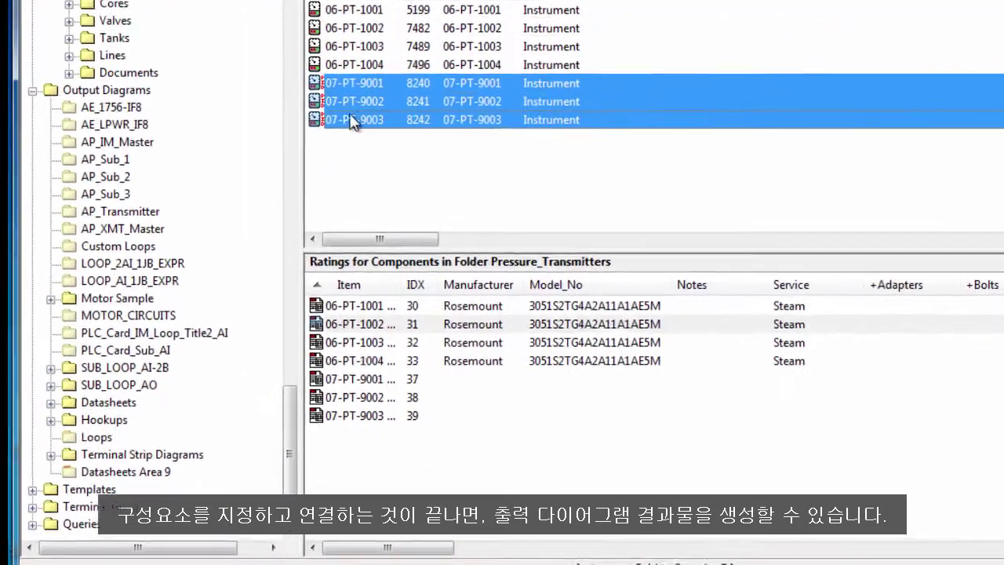